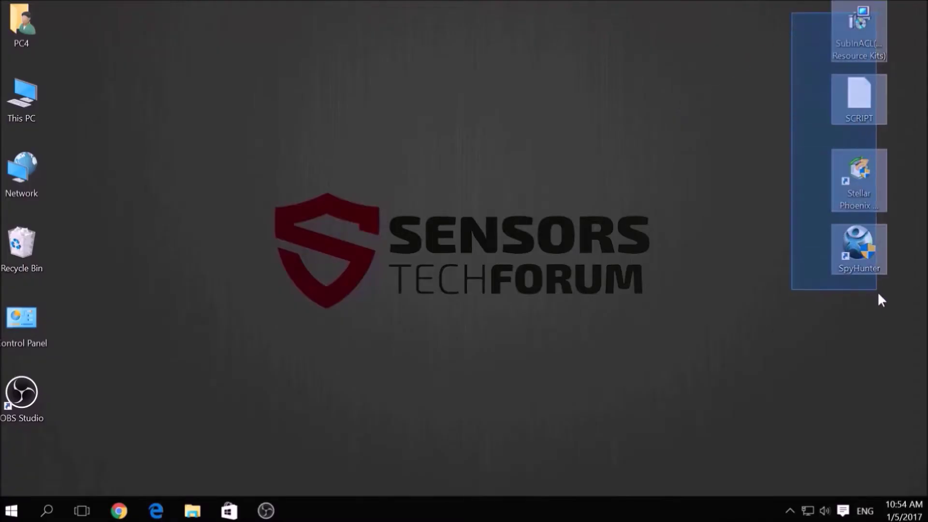
Step: Launch System Configuration by running msconfig from the Run box
{"action": "left_click", "coordinate": [677, 345]}
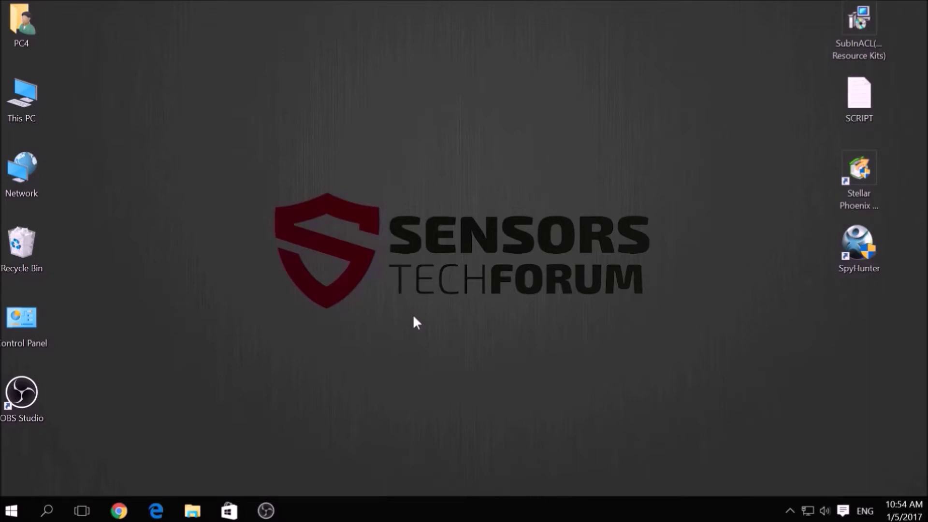
{"action": "key", "text": "super+r"}
{"action": "key", "text": "BackSpace"}
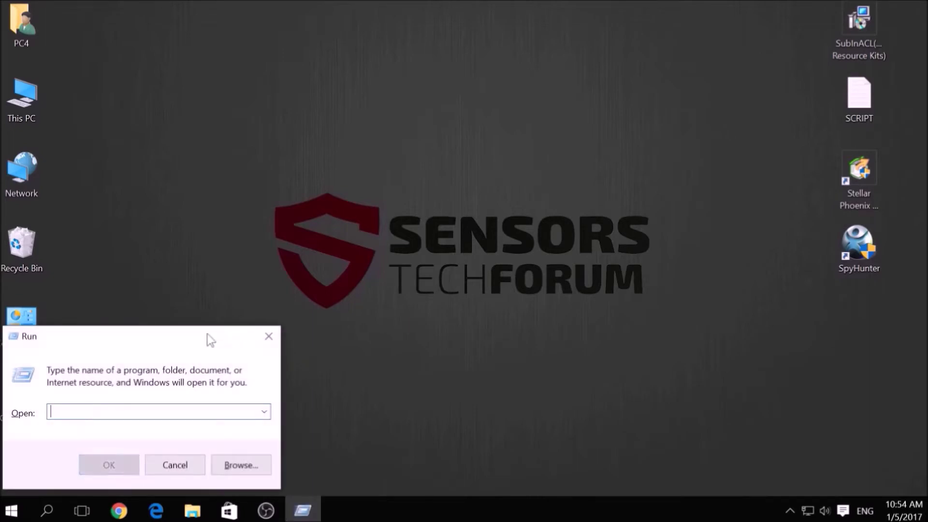
{"action": "left_click_drag", "start_coordinate": [221, 333], "coordinate": [457, 245]}
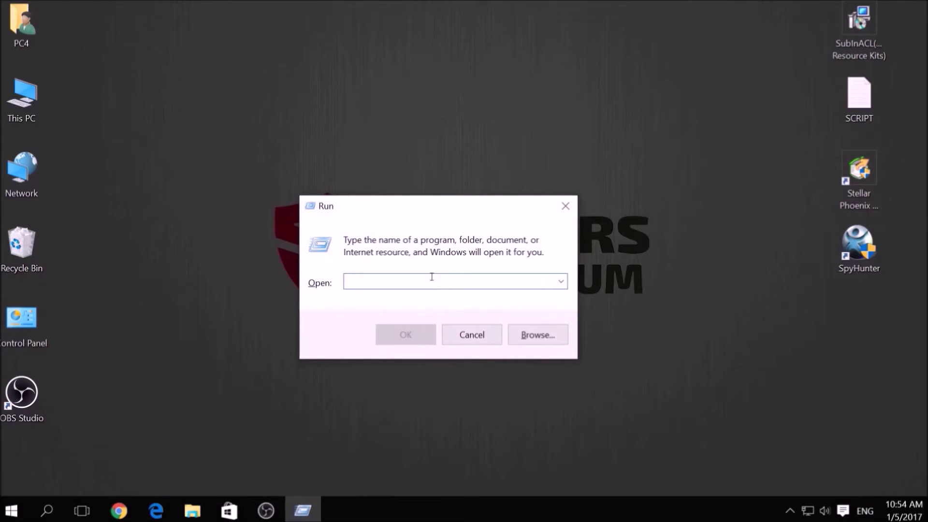
{"action": "type", "text": "msco"}
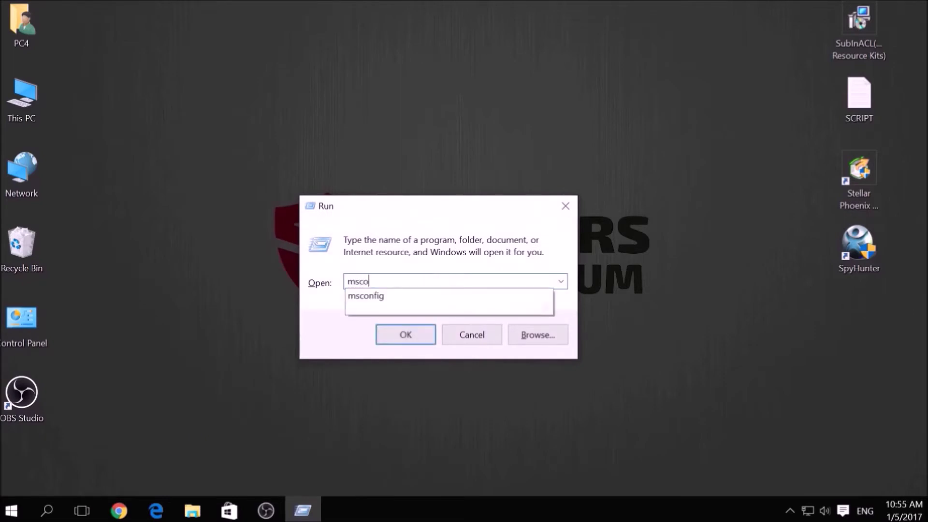
{"action": "type", "text": "nfig"}
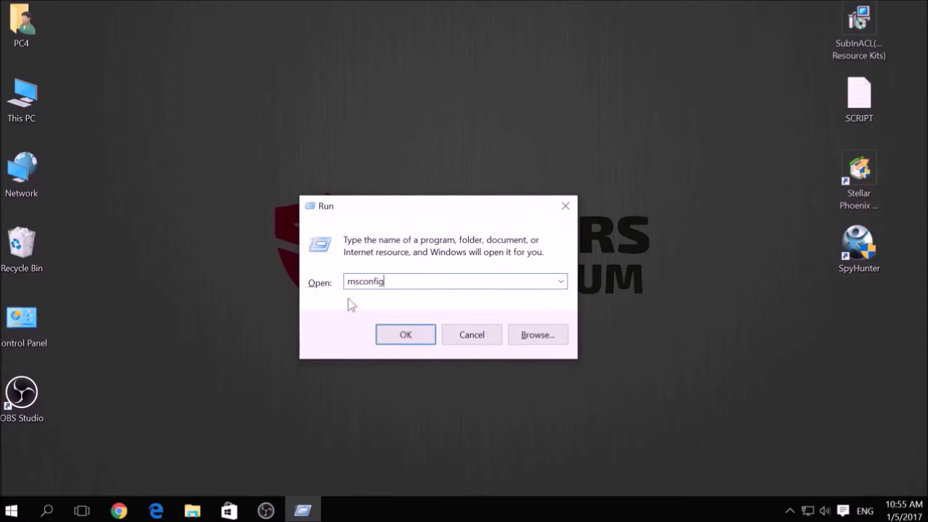
{"action": "left_click", "coordinate": [405, 328]}
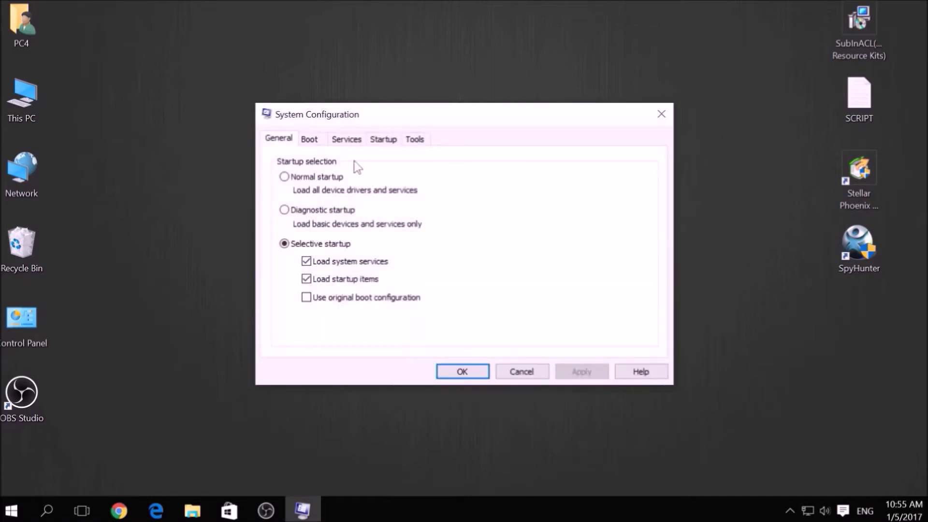
Step: Enable Safe boot with the Network option on the Boot tab, then apply and confirm
{"action": "left_click", "coordinate": [319, 140]}
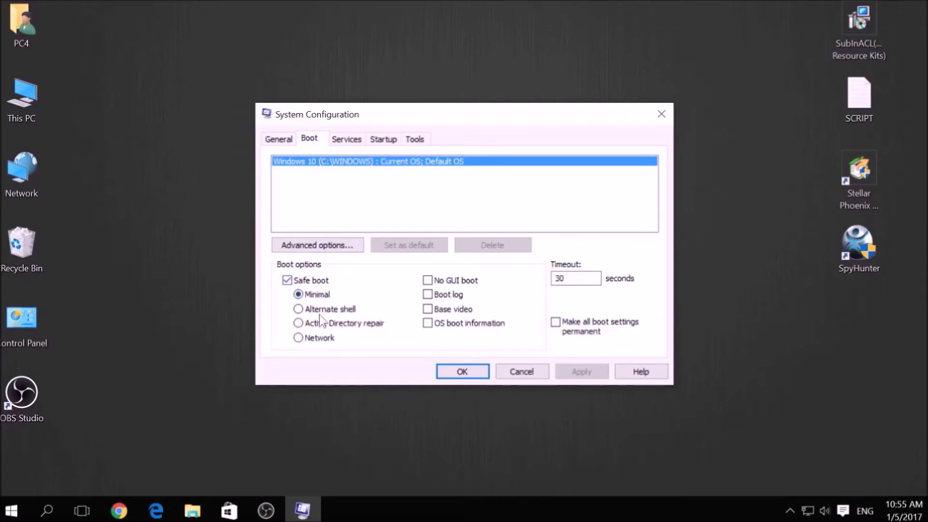
{"action": "left_click", "coordinate": [321, 338]}
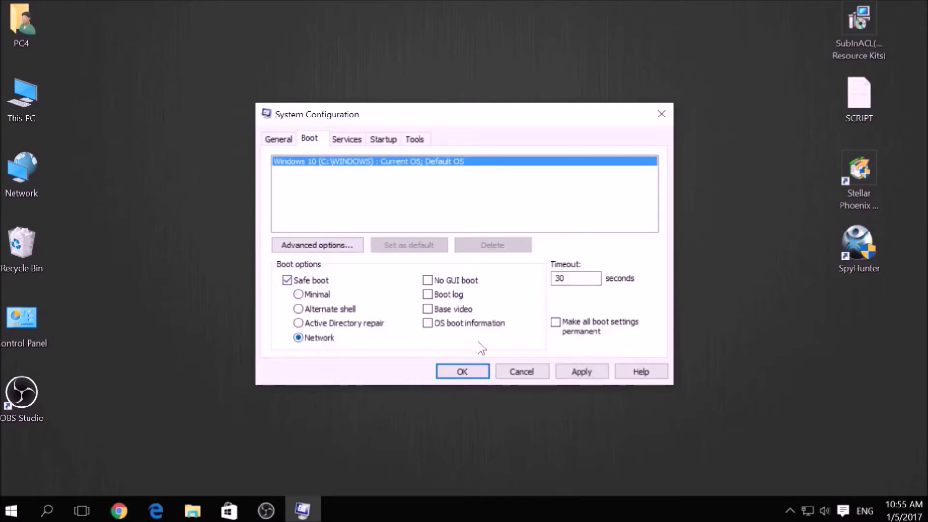
{"action": "left_click", "coordinate": [580, 372]}
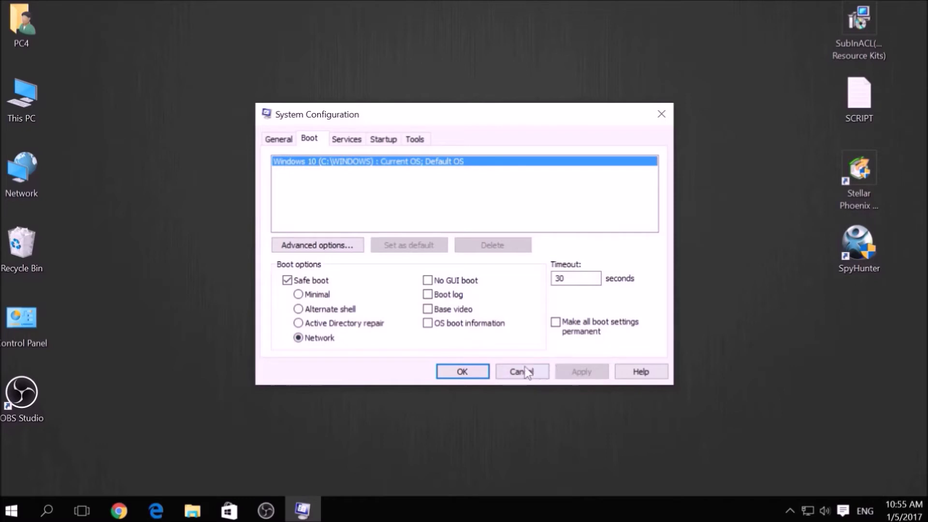
{"action": "left_click", "coordinate": [451, 373]}
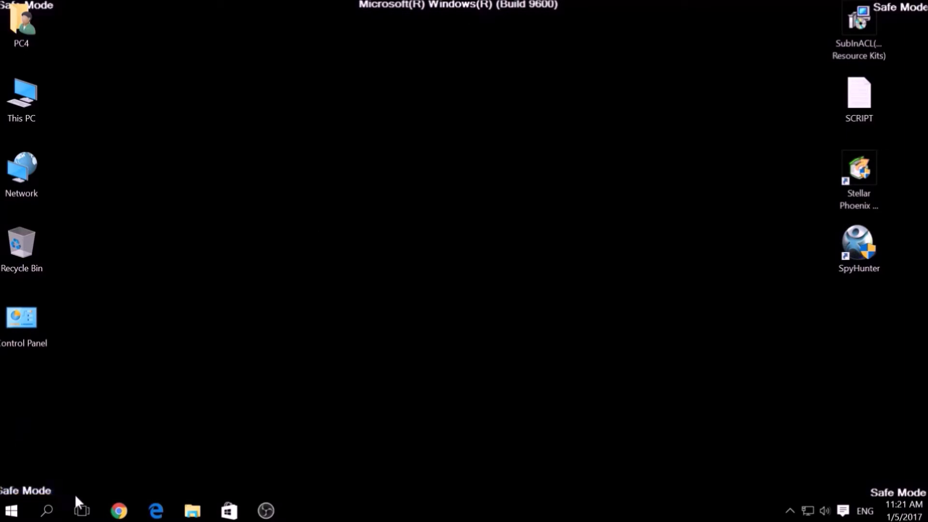
Step: Restart the PC and let Windows boot into Safe Mode
{"action": "left_click_drag", "start_coordinate": [841, 448], "coordinate": [925, 494]}
Step: Copy all subinacl commands from the SCRIPT text file, then minimise Notepad
{"action": "left_click", "coordinate": [847, 54]}
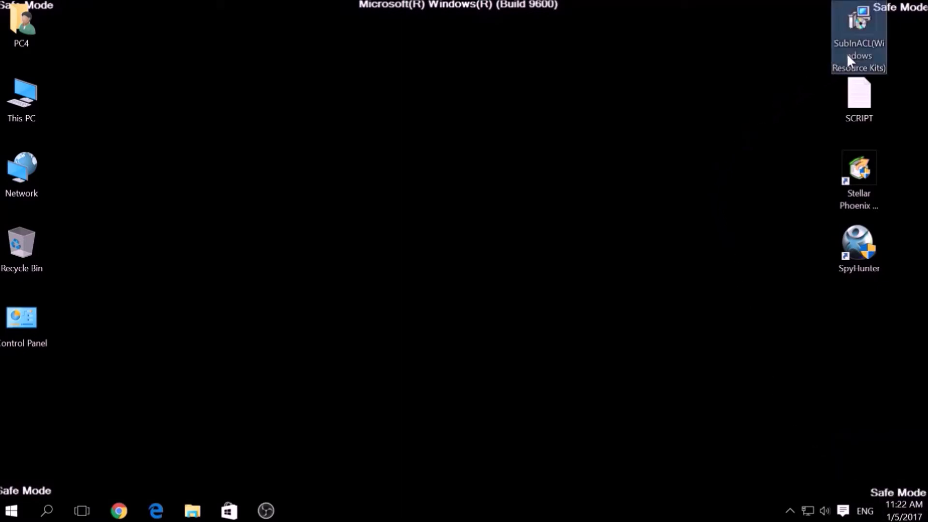
{"action": "double_click", "coordinate": [858, 102]}
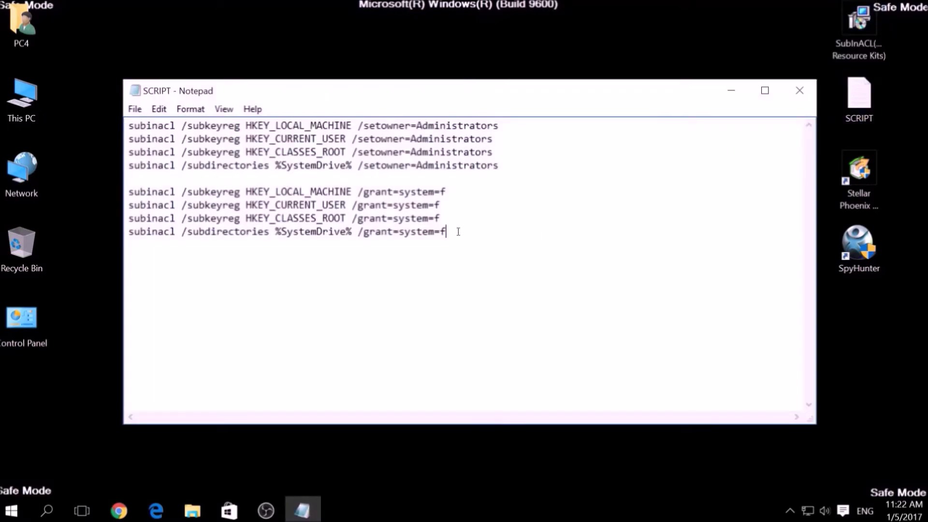
{"action": "left_click_drag", "start_coordinate": [459, 232], "coordinate": [129, 124]}
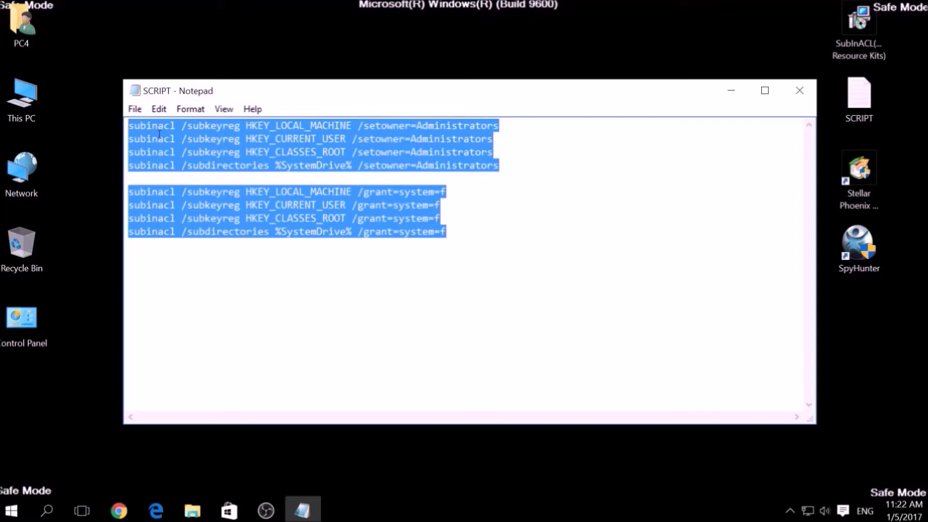
{"action": "right_click", "coordinate": [247, 134]}
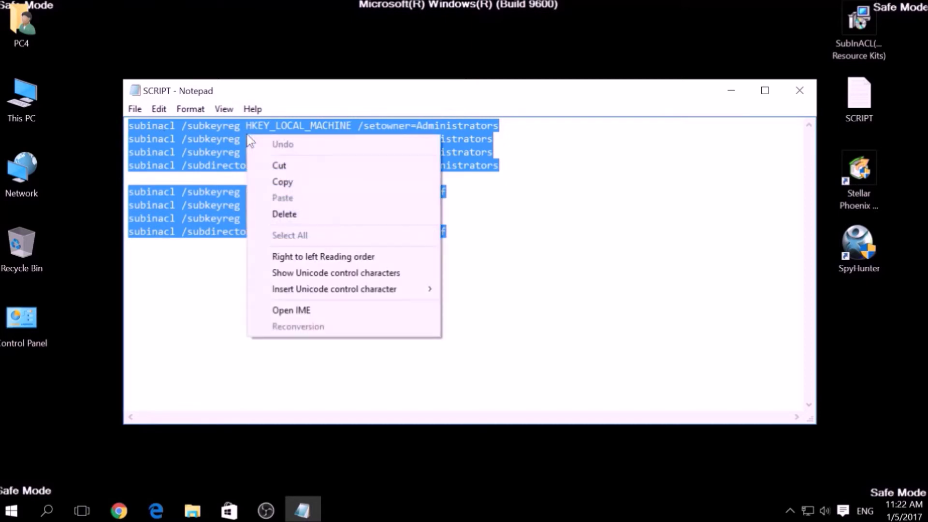
{"action": "left_click", "coordinate": [278, 180]}
{"action": "left_click", "coordinate": [279, 166]}
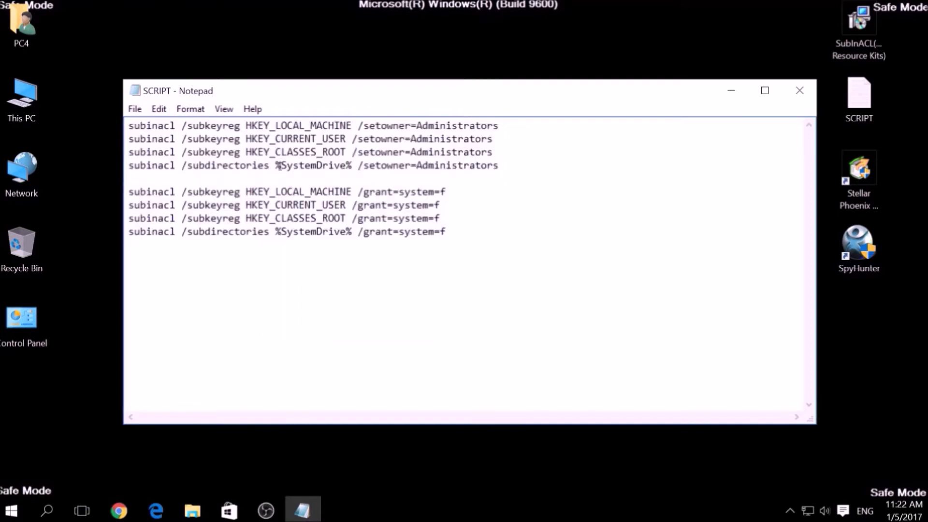
{"action": "left_click", "coordinate": [736, 94]}
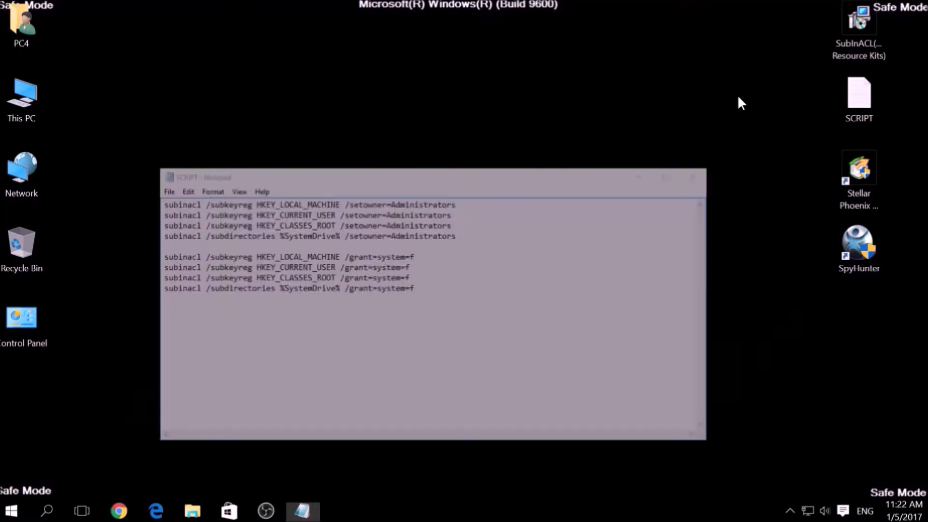
Step: Install SubInAcl.exe to the default Windows Resource Kits Tools folder after accepting the licence
{"action": "left_click", "coordinate": [848, 52]}
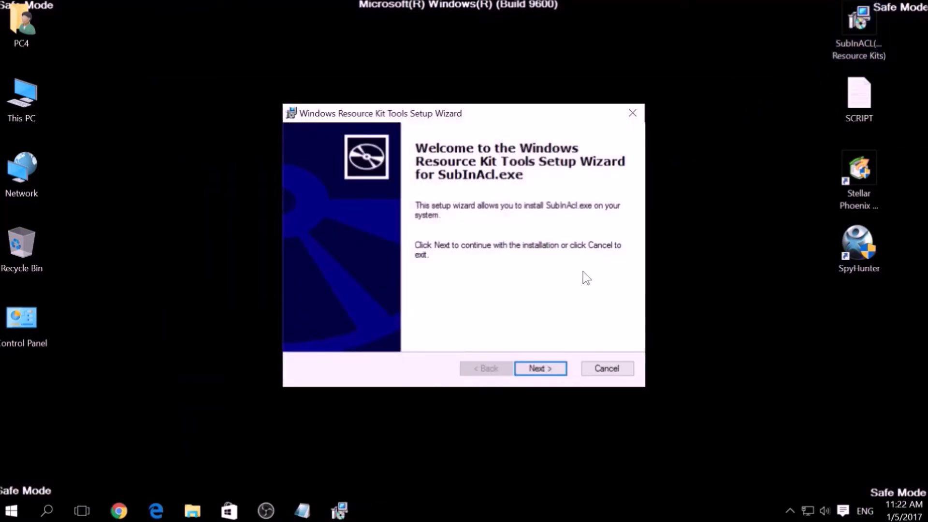
{"action": "left_click", "coordinate": [540, 363]}
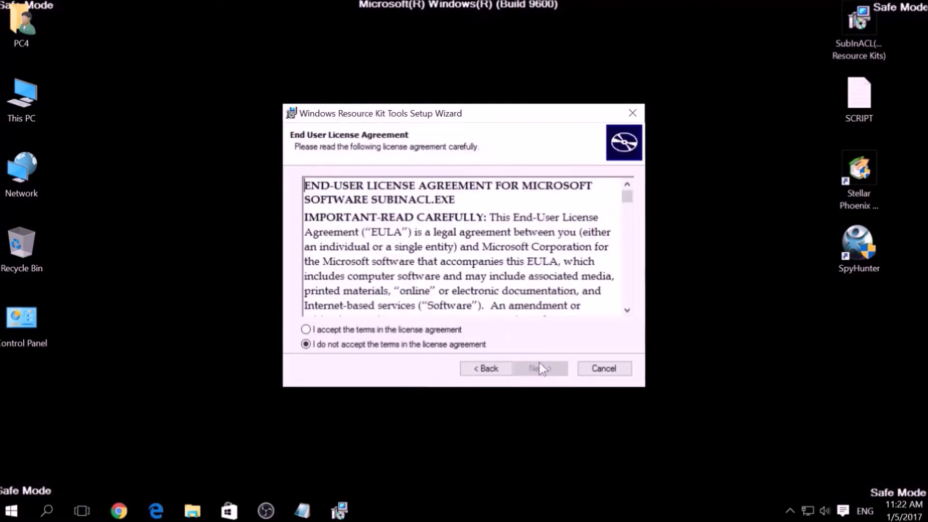
{"action": "left_click", "coordinate": [458, 329]}
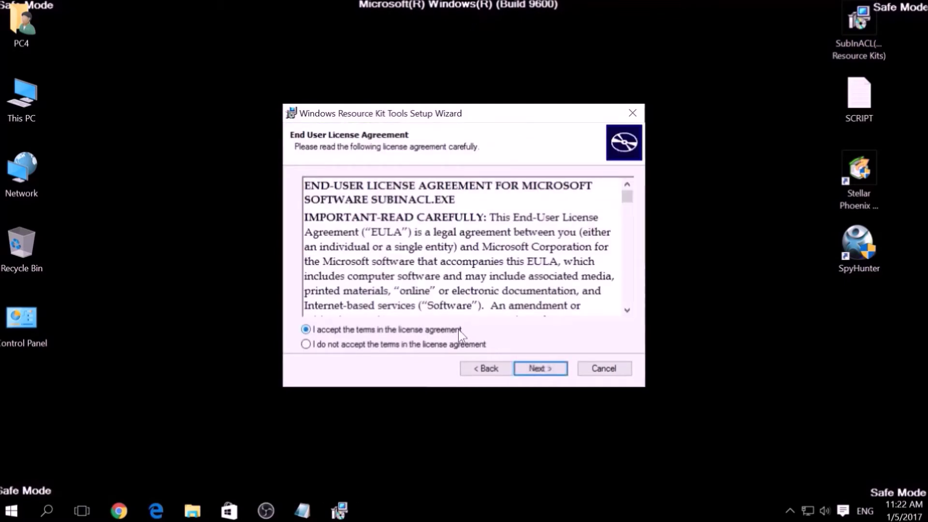
{"action": "left_click", "coordinate": [529, 369]}
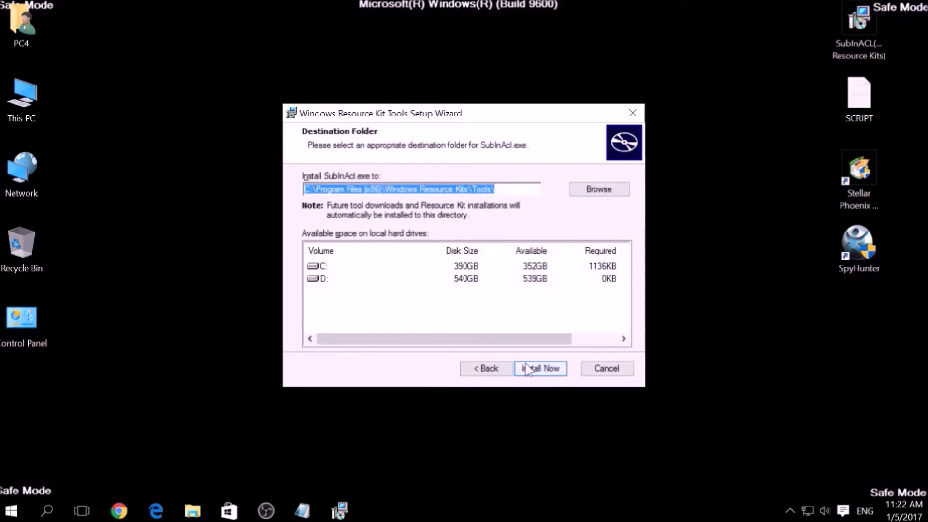
{"action": "left_click", "coordinate": [527, 369]}
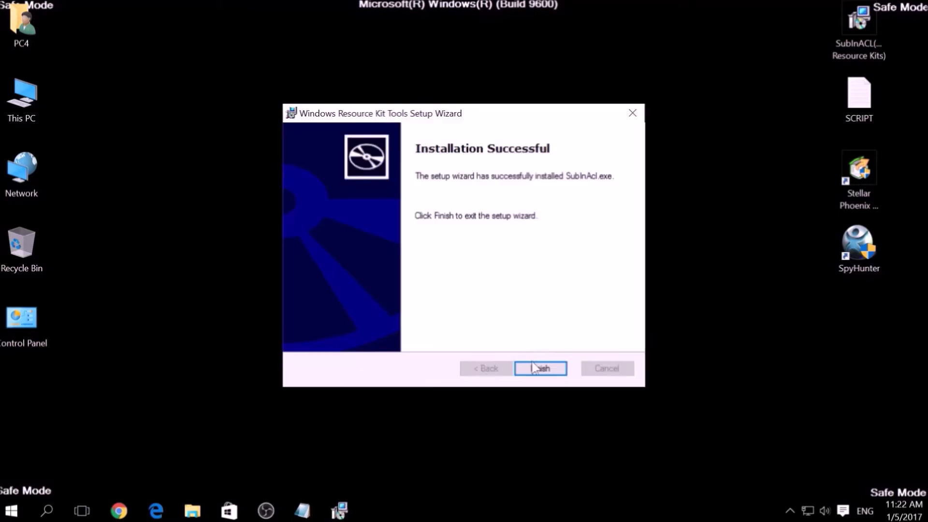
{"action": "left_click", "coordinate": [533, 368]}
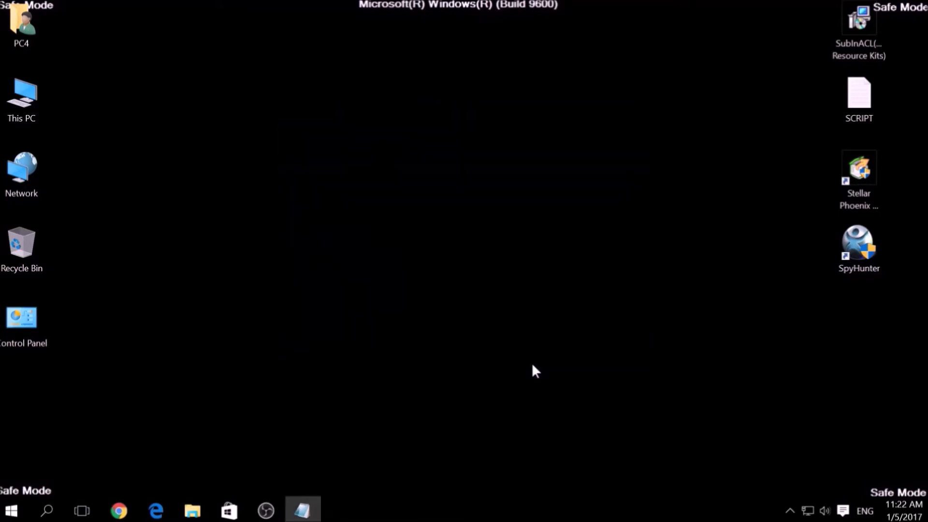
Step: Restore the SCRIPT Notepad window, select its commands and open the File menu
{"action": "left_click", "coordinate": [312, 502]}
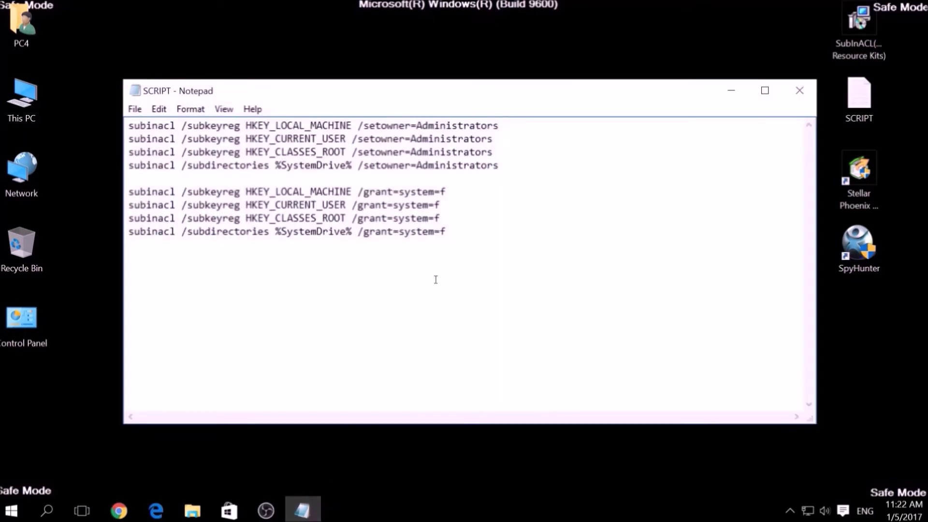
{"action": "left_click_drag", "start_coordinate": [446, 233], "coordinate": [128, 119]}
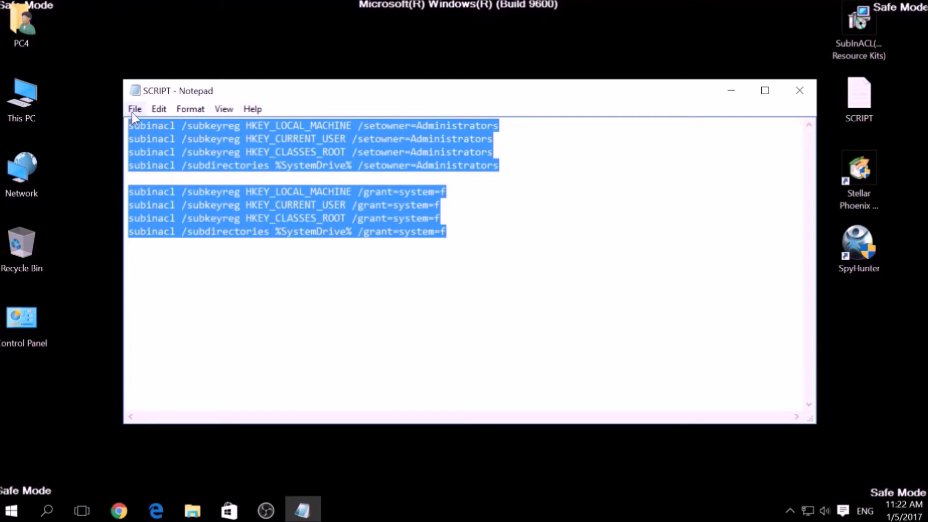
{"action": "left_click", "coordinate": [132, 111]}
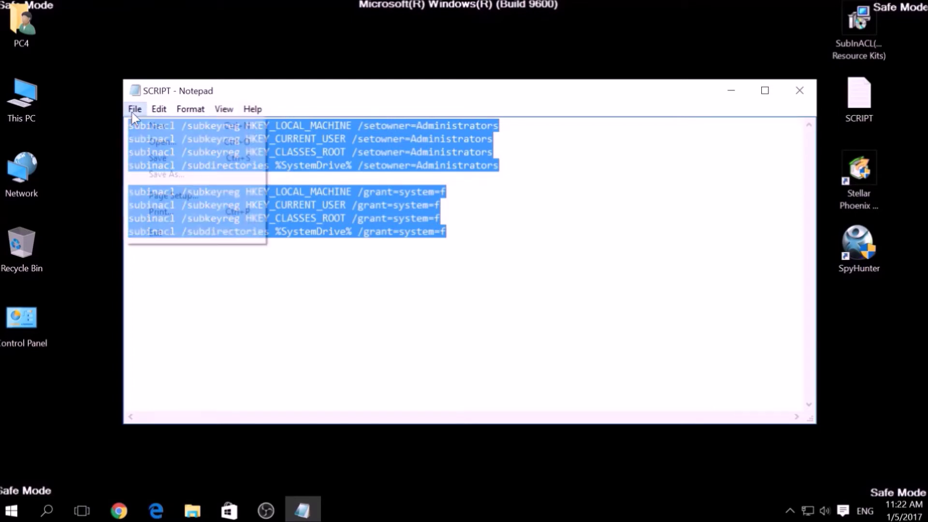
Step: Save the script to the Desktop as FIX.BAT with Save as type set to All Files
{"action": "left_click", "coordinate": [170, 173]}
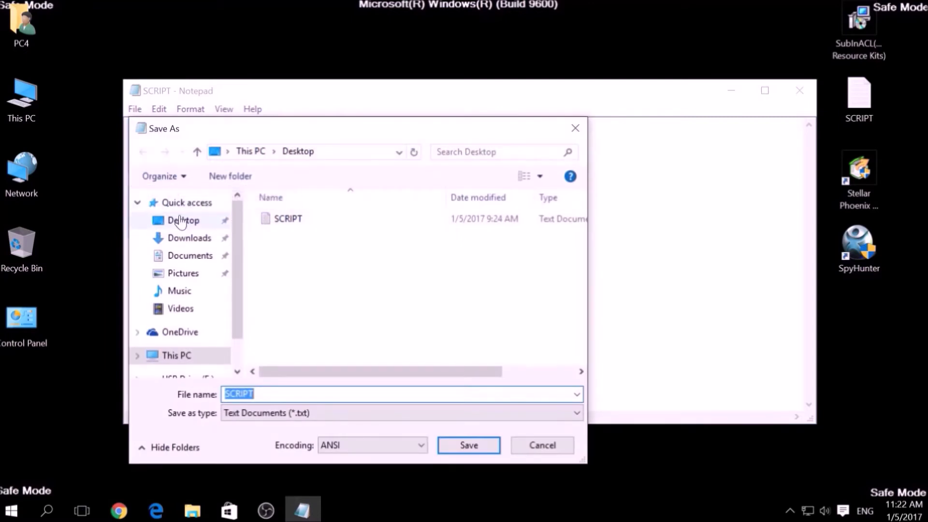
{"action": "left_click", "coordinate": [179, 223]}
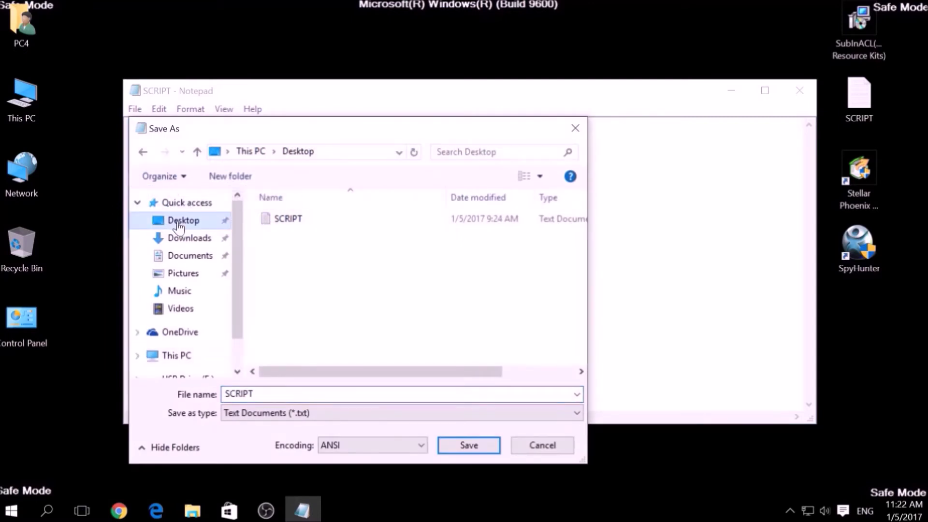
{"action": "double_click", "coordinate": [245, 392]}
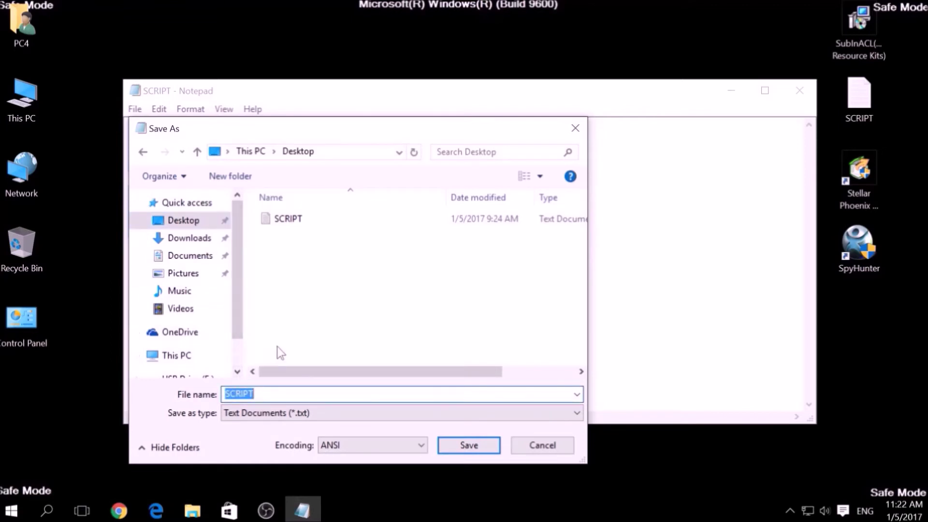
{"action": "type", "text": "FIX.BAT"}
{"action": "left_click_drag", "start_coordinate": [255, 394], "coordinate": [240, 394]}
{"action": "left_click", "coordinate": [247, 414]}
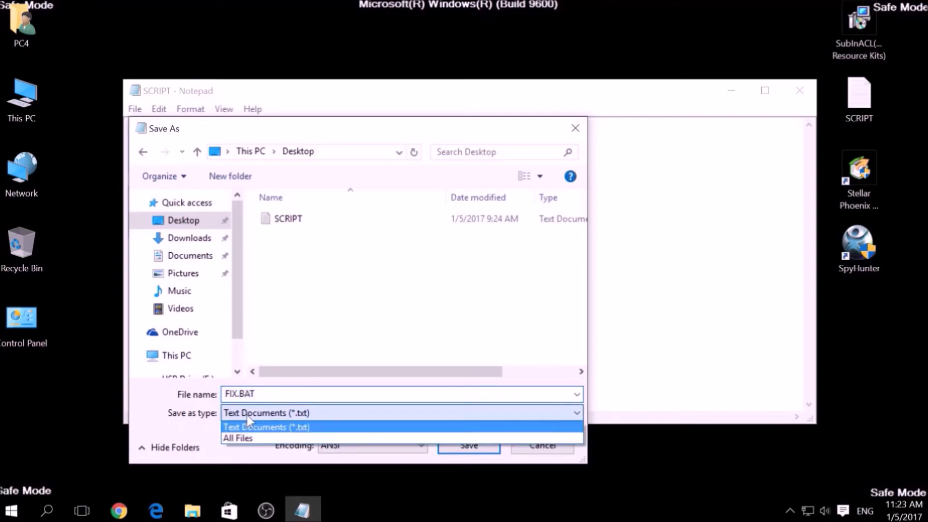
{"action": "left_click", "coordinate": [250, 439]}
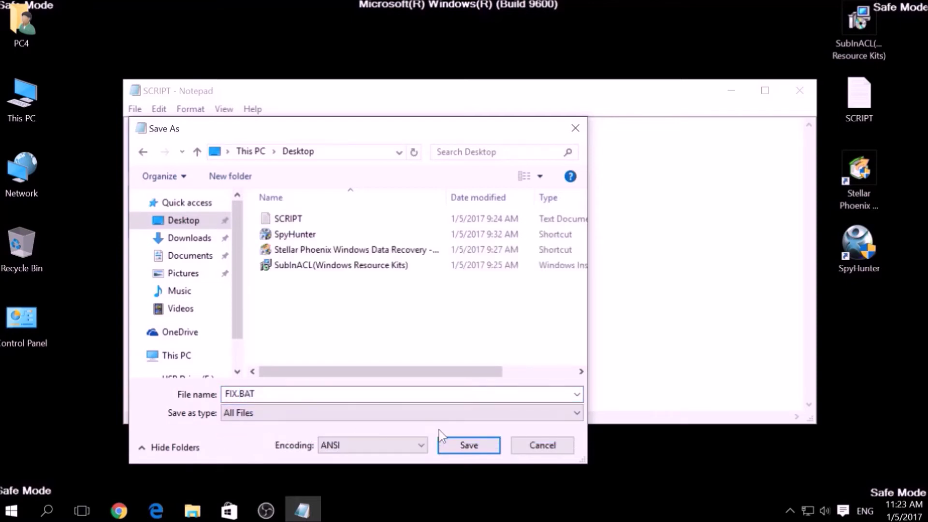
{"action": "left_click", "coordinate": [457, 441]}
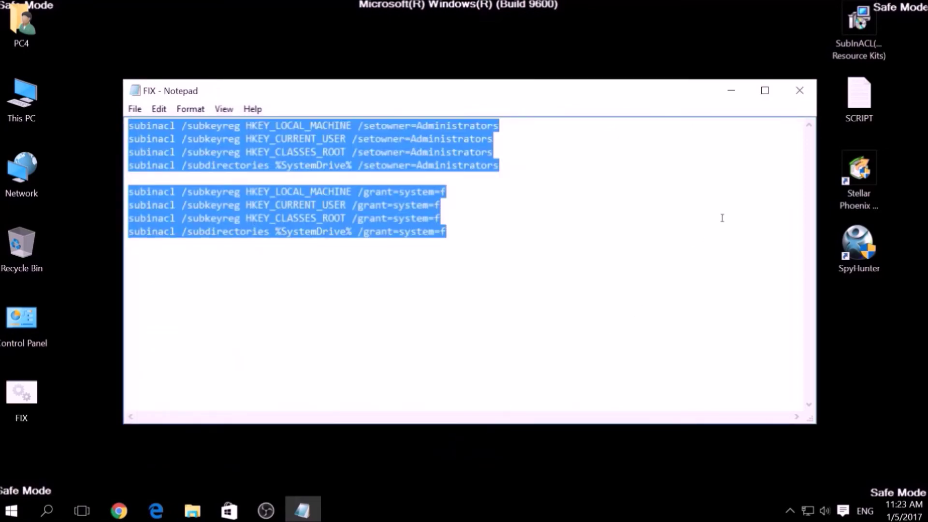
Step: Close Notepad and copy the FIX batch file from the desktop
{"action": "left_click", "coordinate": [800, 91]}
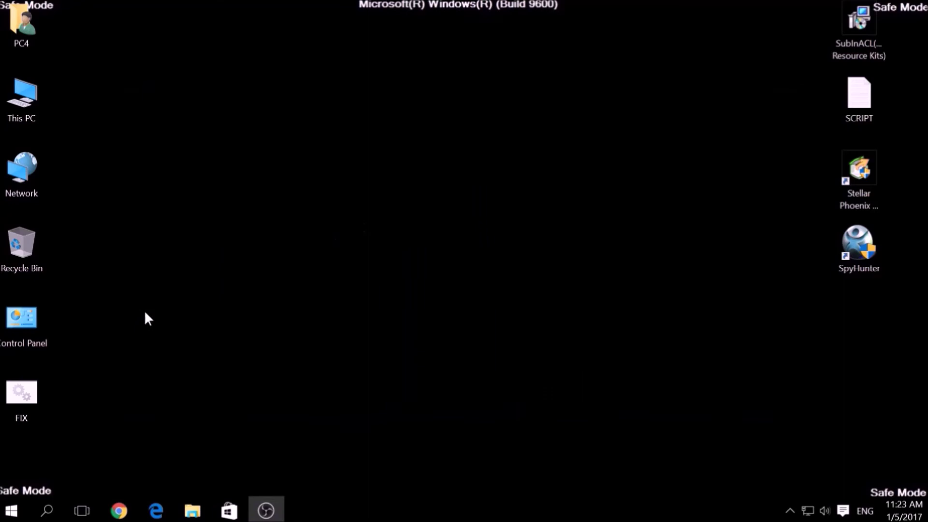
{"action": "left_click", "coordinate": [28, 383]}
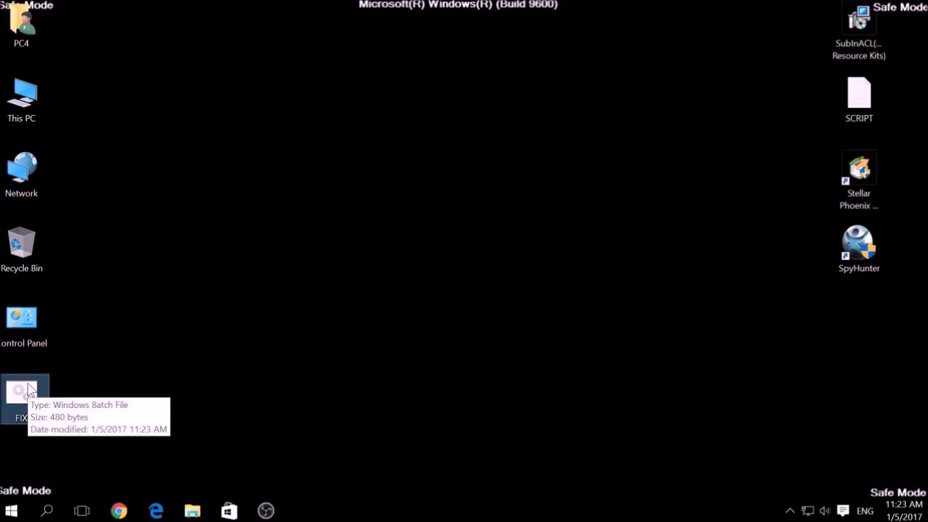
{"action": "right_click", "coordinate": [28, 384]}
{"action": "left_click", "coordinate": [69, 295]}
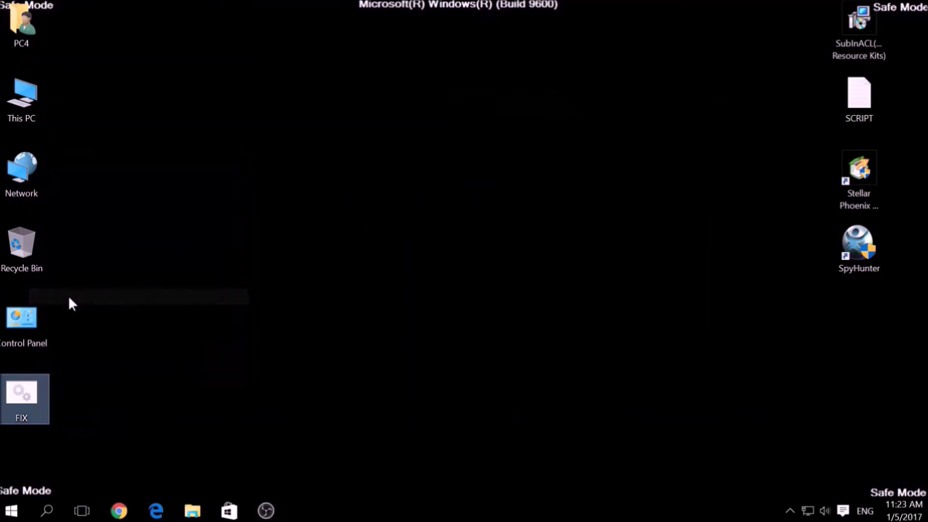
Step: Paste FIX into C:\Program Files (x86)\Windows Resource Kits\Tools, granting administrator permission
{"action": "double_click", "coordinate": [36, 101]}
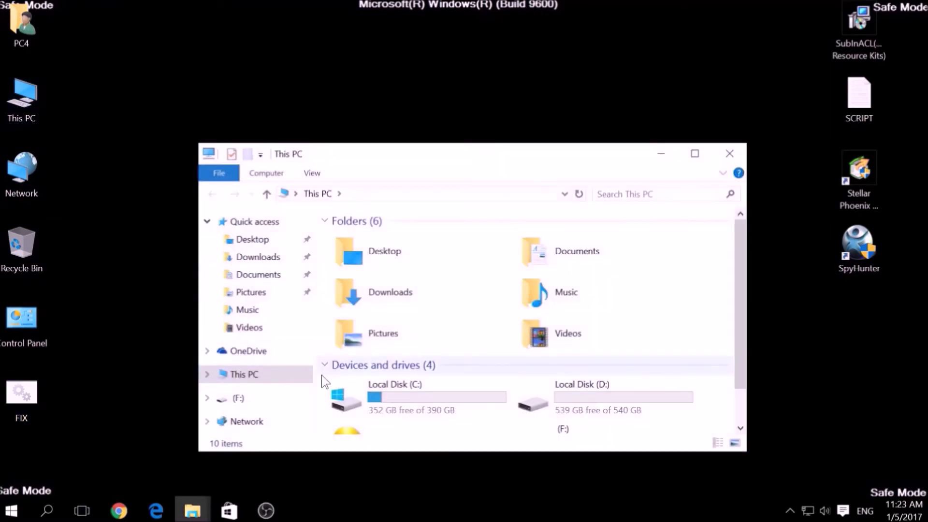
{"action": "left_click", "coordinate": [346, 397]}
{"action": "double_click", "coordinate": [346, 397]}
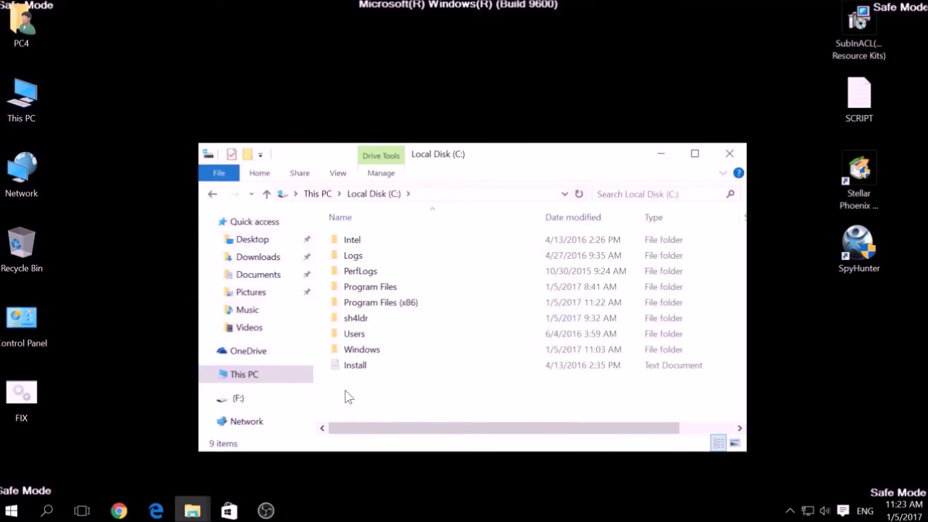
{"action": "double_click", "coordinate": [370, 303]}
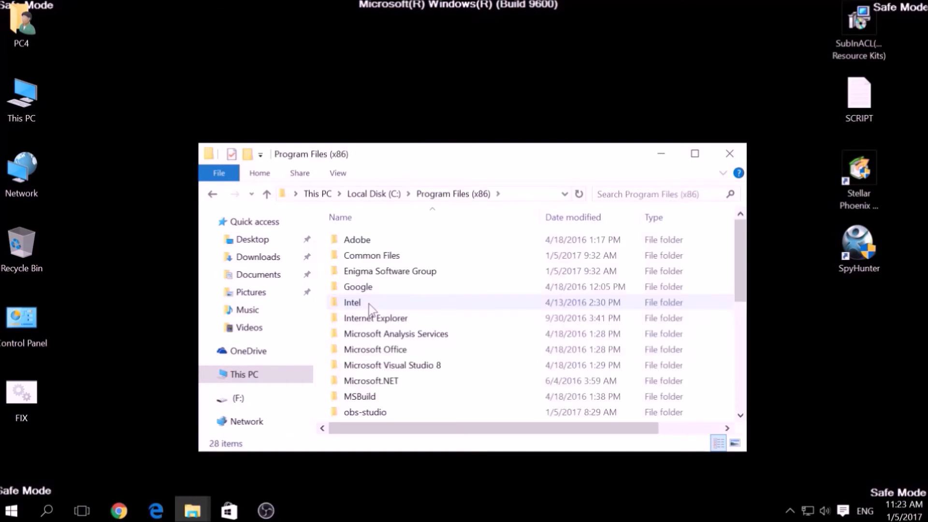
{"action": "left_click", "coordinate": [369, 304]}
{"action": "key", "text": "w"}
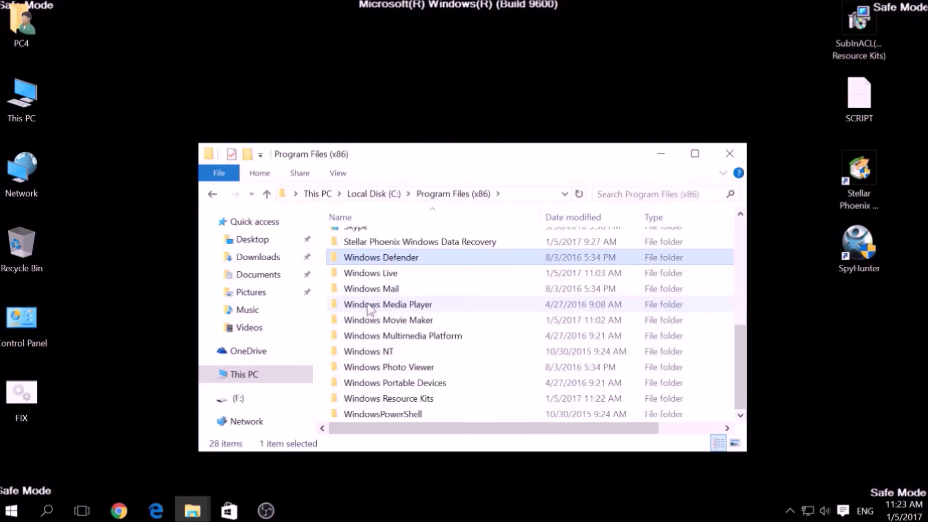
{"action": "double_click", "coordinate": [378, 398]}
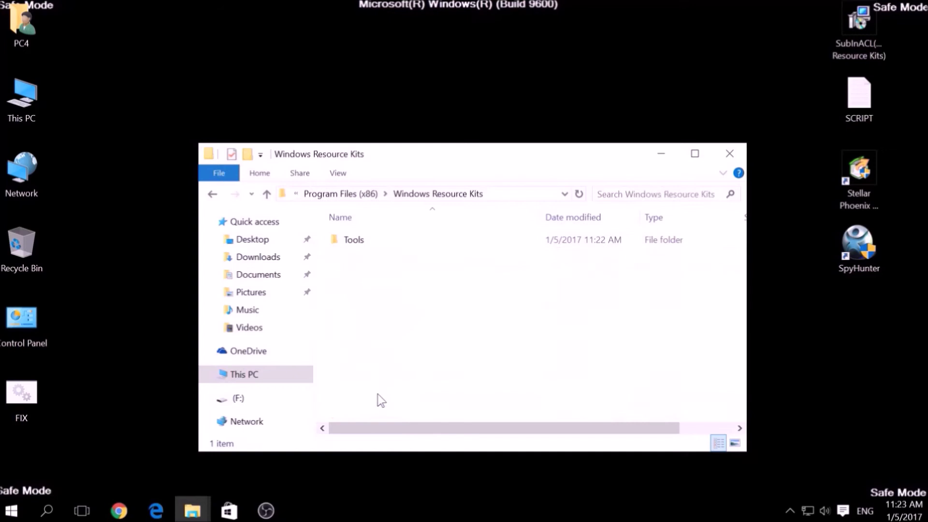
{"action": "double_click", "coordinate": [347, 245]}
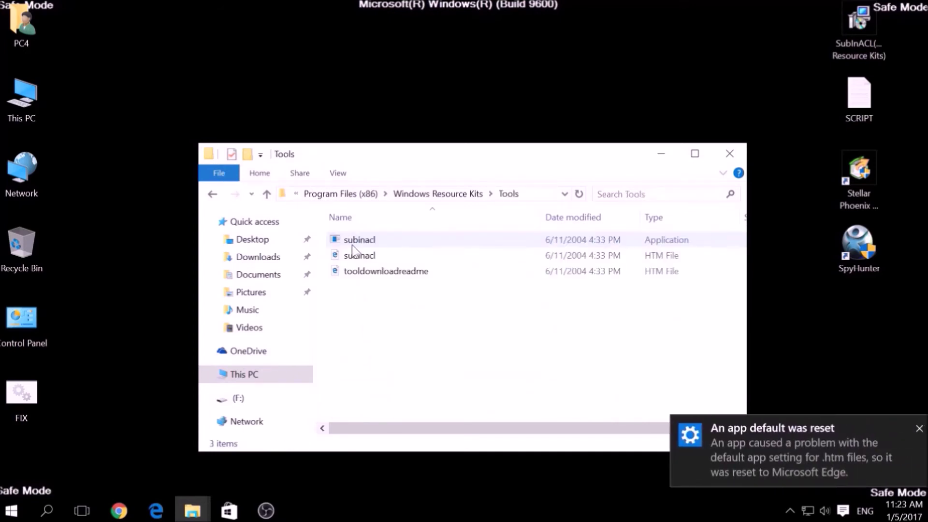
{"action": "right_click", "coordinate": [350, 300]}
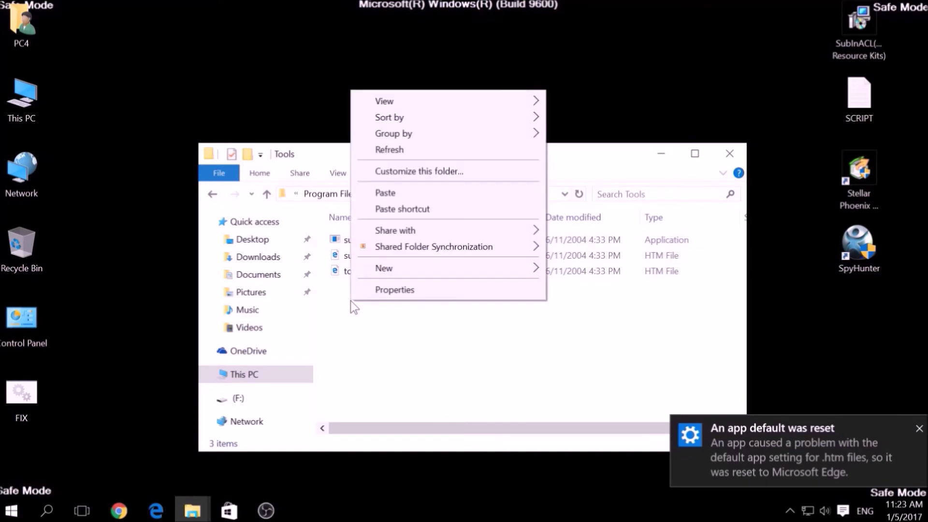
{"action": "left_click", "coordinate": [382, 194]}
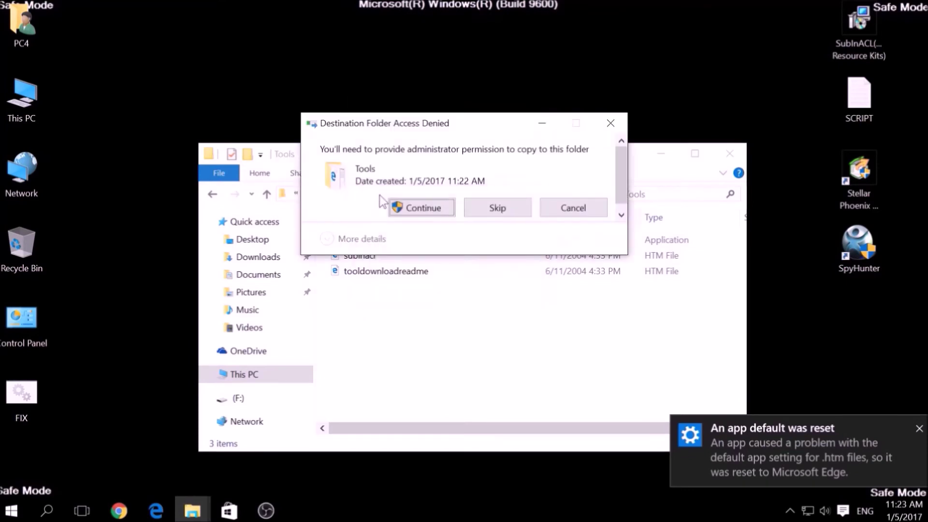
{"action": "left_click", "coordinate": [408, 208]}
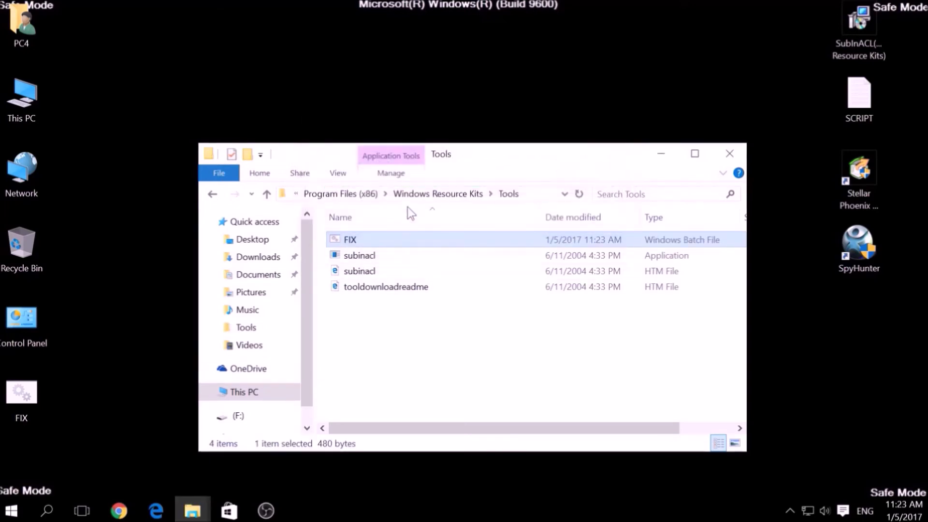
Step: Close Explorer and launch Command Prompt as administrator from search
{"action": "left_click", "coordinate": [730, 155]}
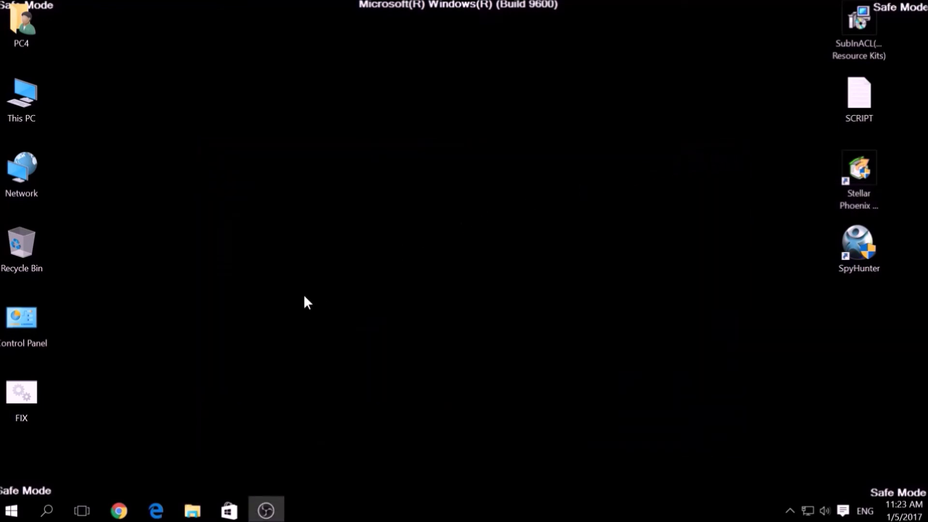
{"action": "left_click", "coordinate": [44, 516]}
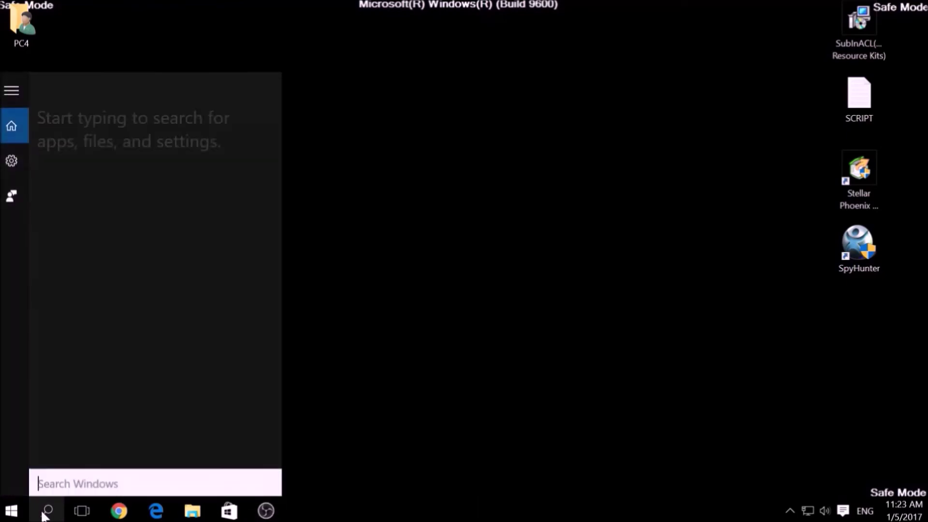
{"action": "type", "text": "cmd"}
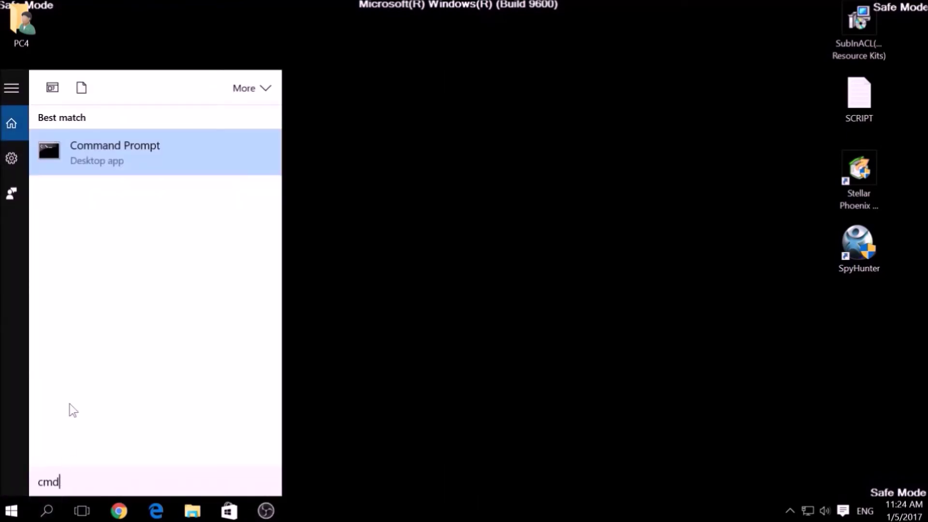
{"action": "right_click", "coordinate": [104, 164]}
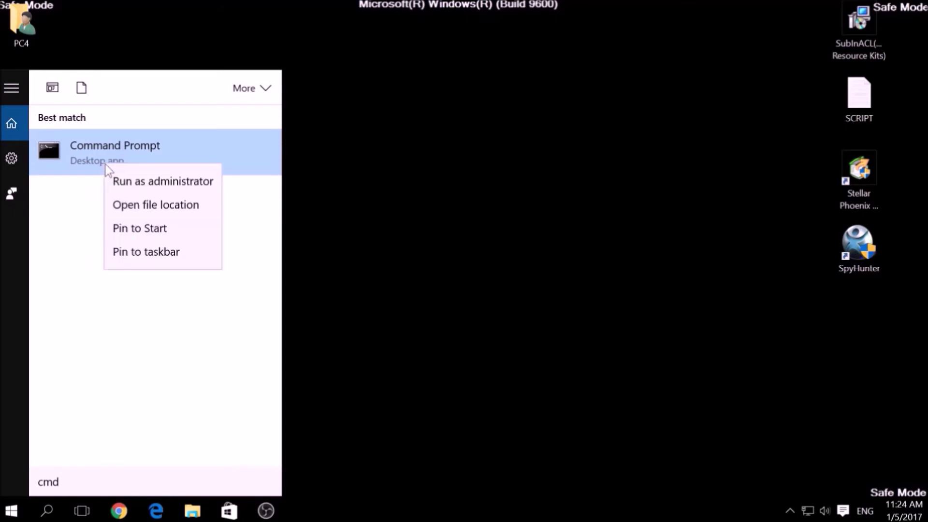
{"action": "left_click", "coordinate": [131, 183]}
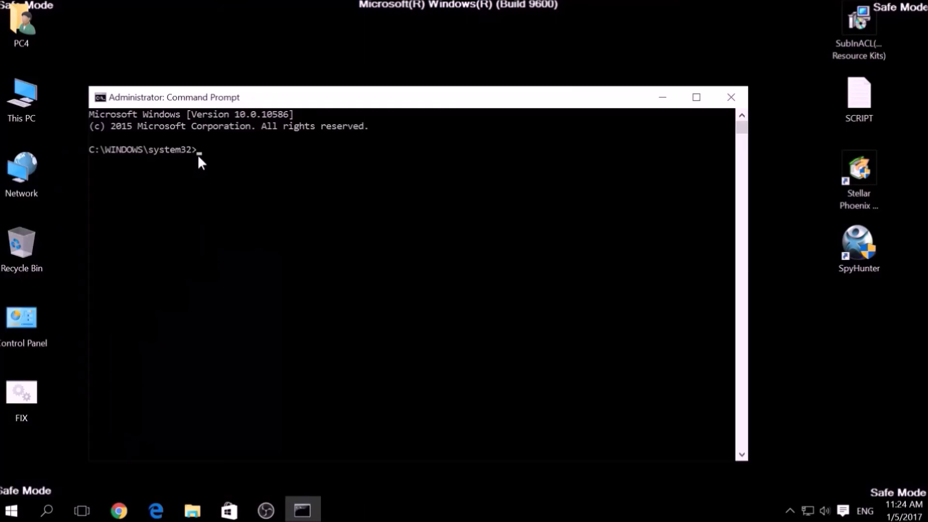
Step: Type CD C:\Program Files (x86)\Windows Resource Kits\Tools in the console
{"action": "left_click", "coordinate": [198, 155]}
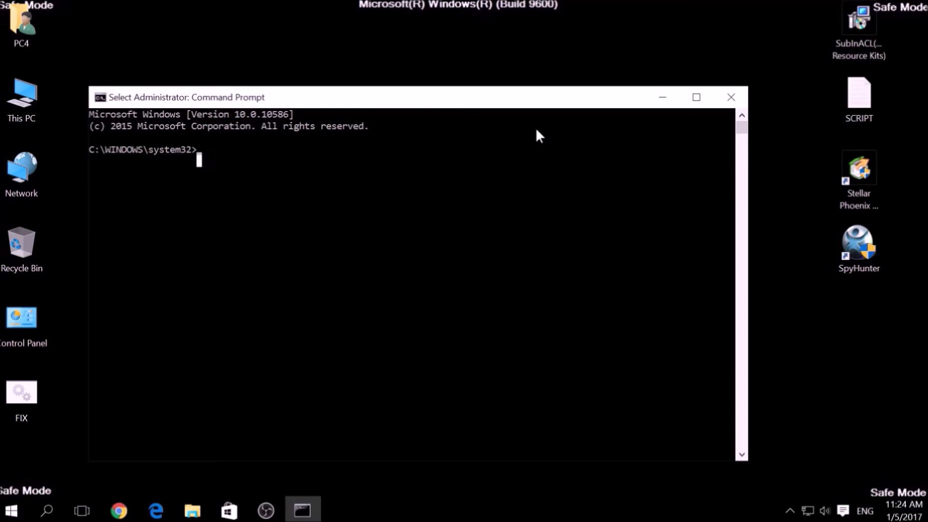
{"action": "type", "text": "CD"}
{"action": "type", "text": " C:"}
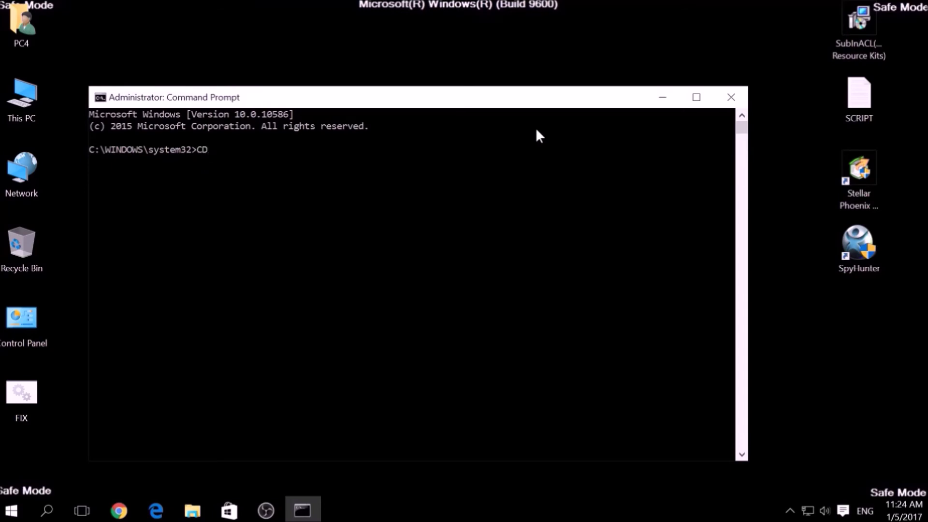
{"action": "type", "text": "\\Program File"}
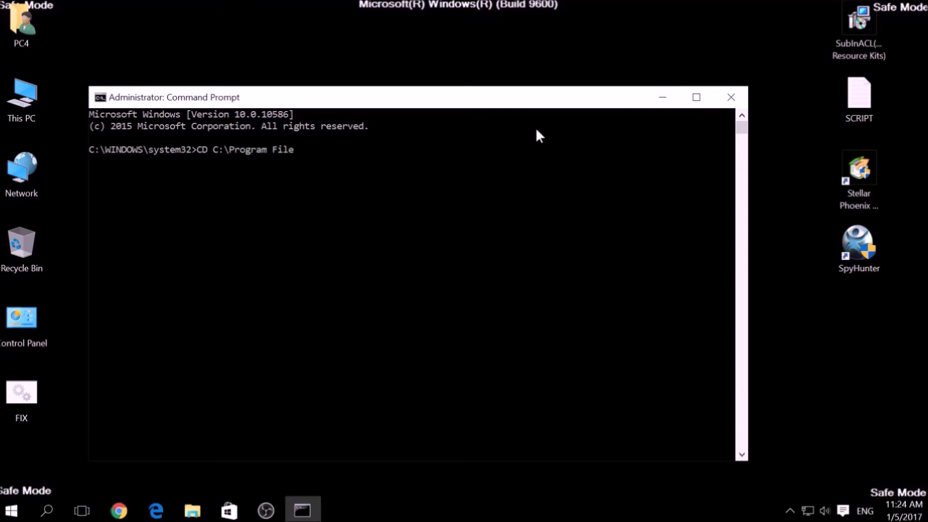
{"action": "type", "text": "s (X"}
{"action": "key", "text": "BackSpace"}
{"action": "type", "text": "x86)\\Windows "}
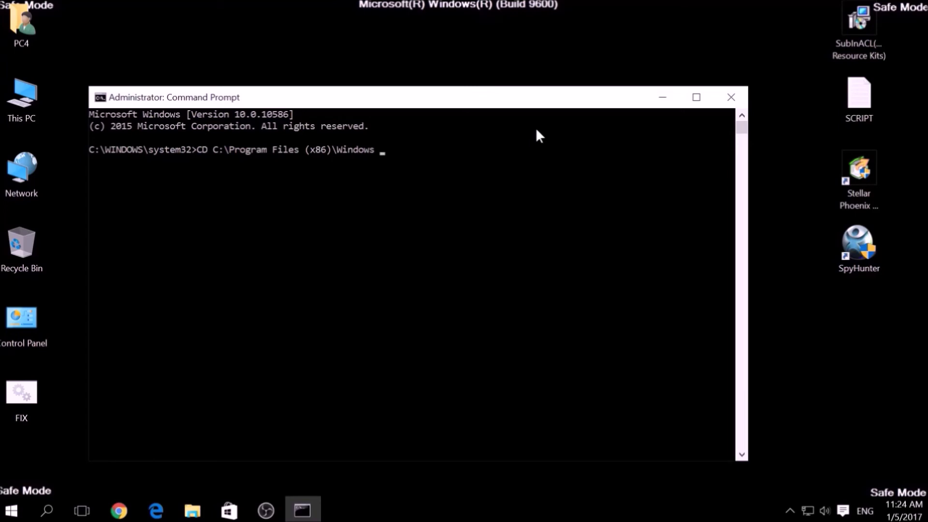
{"action": "type", "text": "Resource Kits\\"}
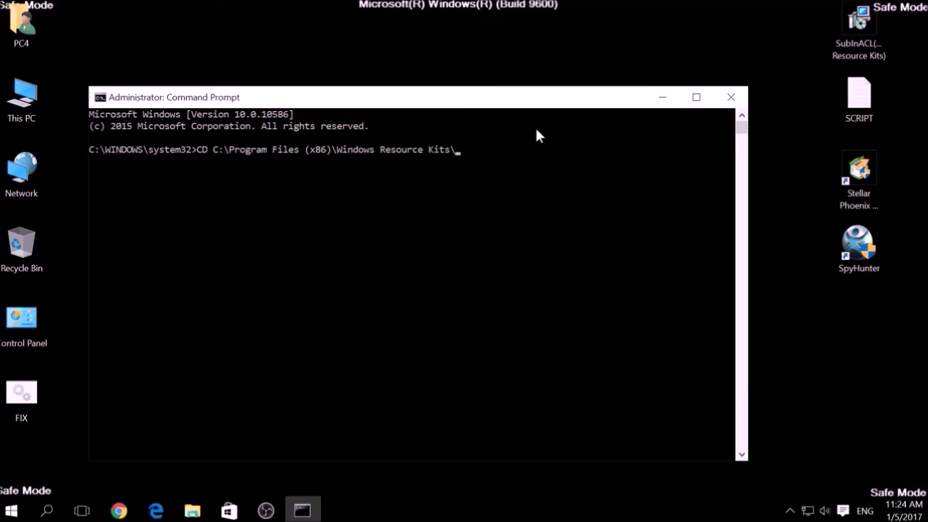
{"action": "type", "text": "Tools"}
Step: Change into the Tools folder and run FIX.bat until subinacl finishes
{"action": "key", "text": "Return"}
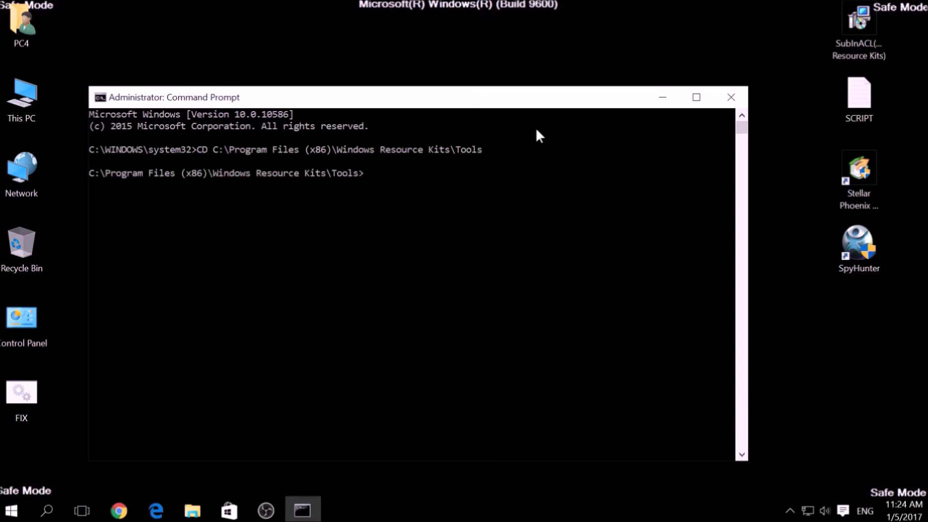
{"action": "type", "text": "FIX.bat"}
{"action": "key", "text": "Return"}
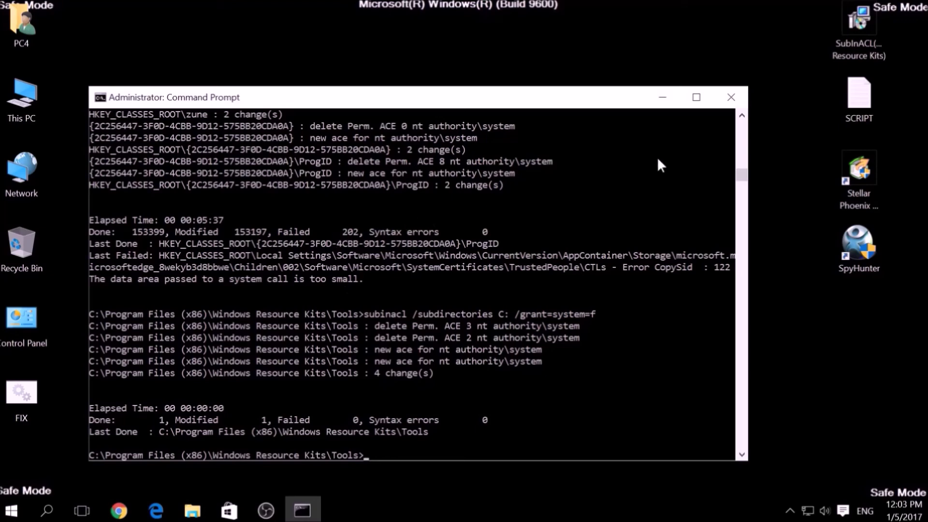
Step: Close Command Prompt, launch SpyHunter 4 and start a Quick Scan of the computer
{"action": "left_click", "coordinate": [737, 91]}
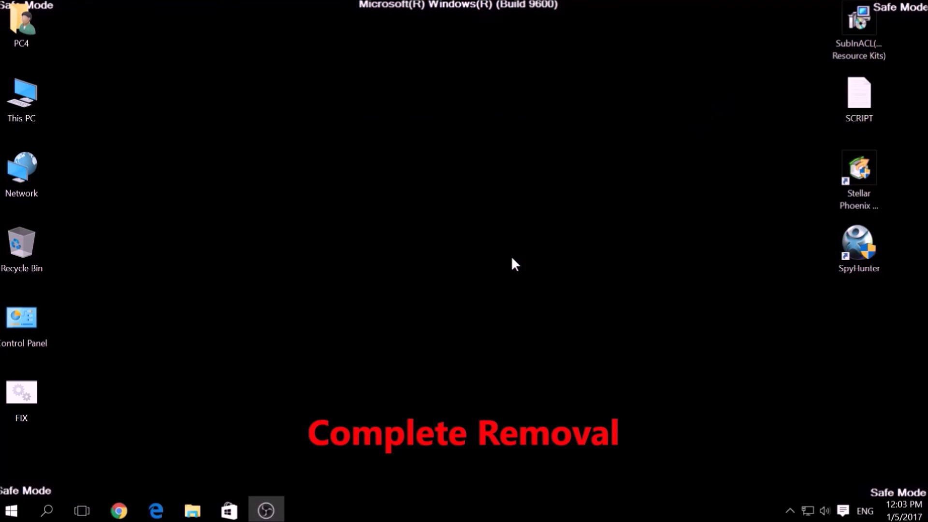
{"action": "double_click", "coordinate": [849, 263]}
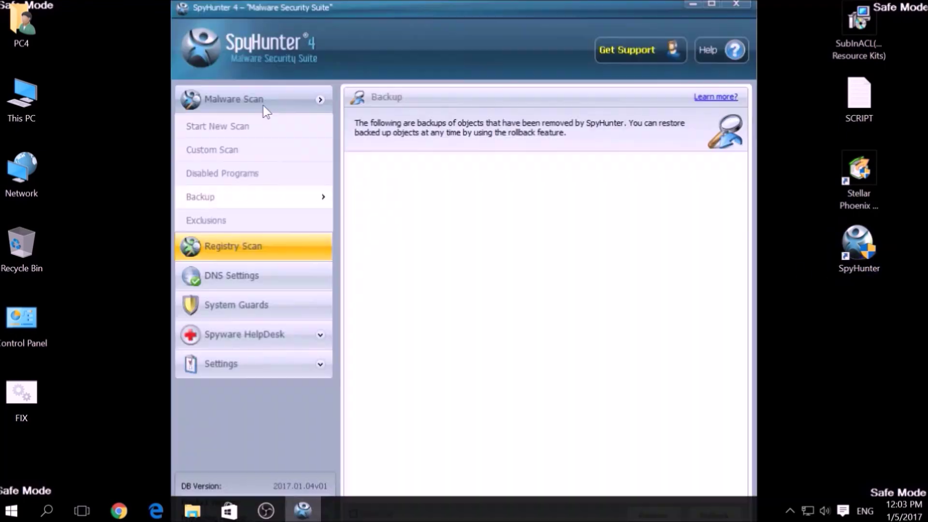
{"action": "left_click", "coordinate": [247, 130]}
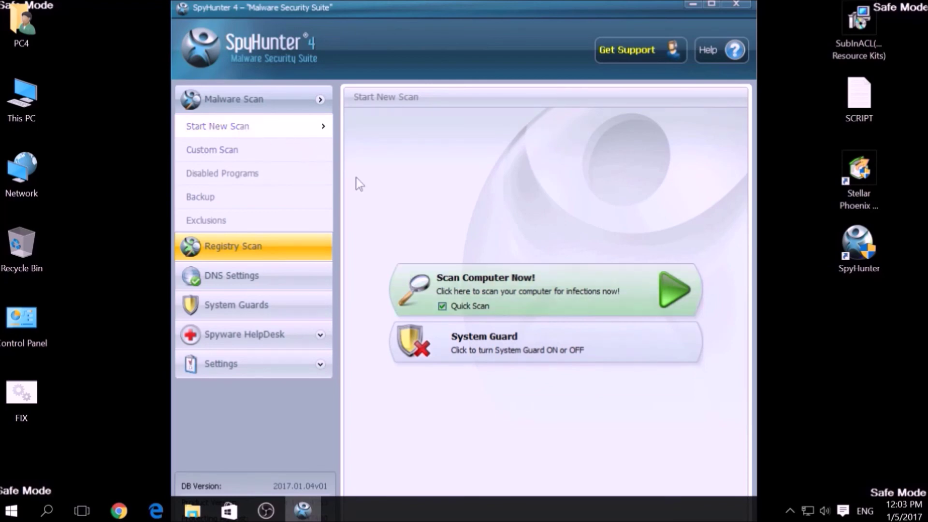
{"action": "left_click", "coordinate": [544, 285]}
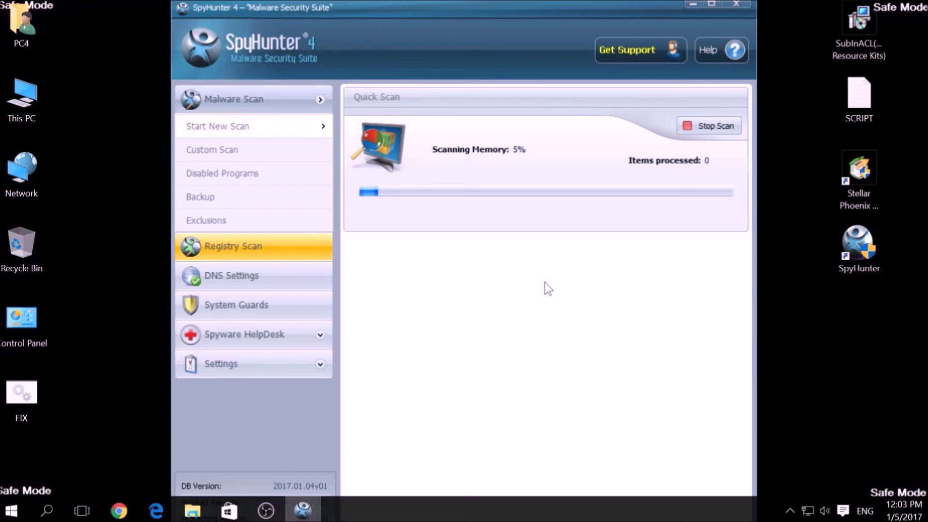